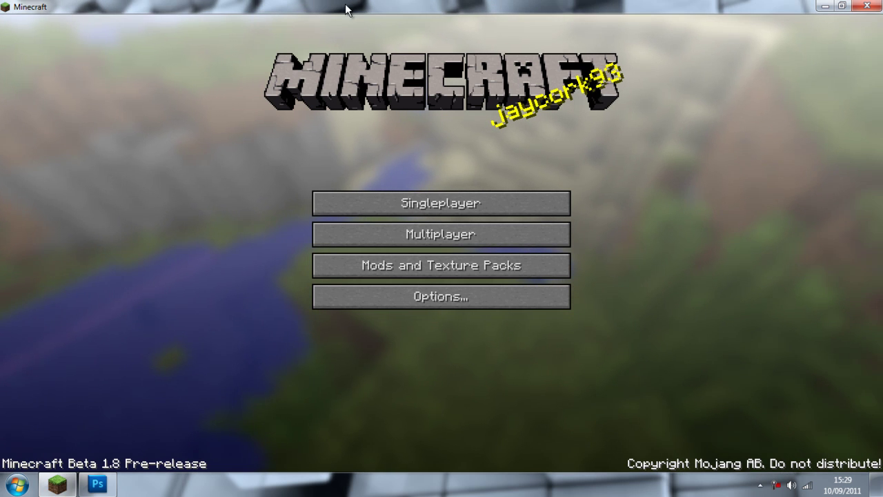
Close the game and browse from the user folder to Minecraft\.minecraft\bin
click(867, 6)
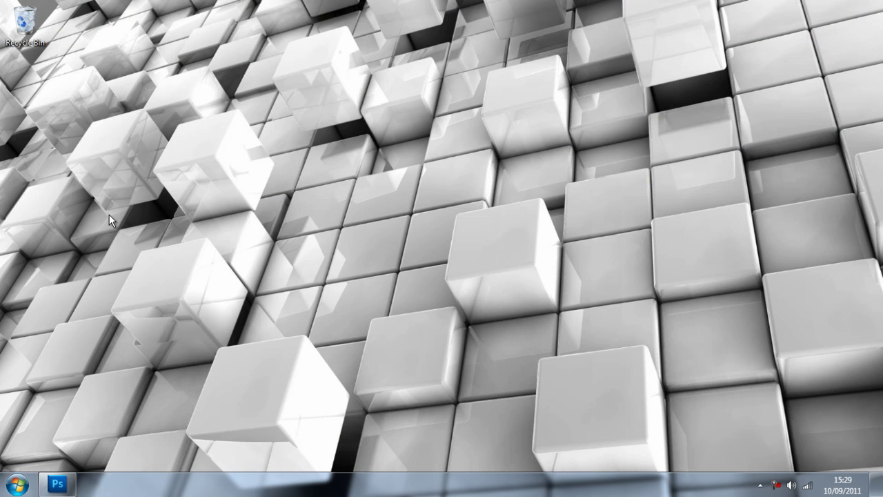
click(17, 484)
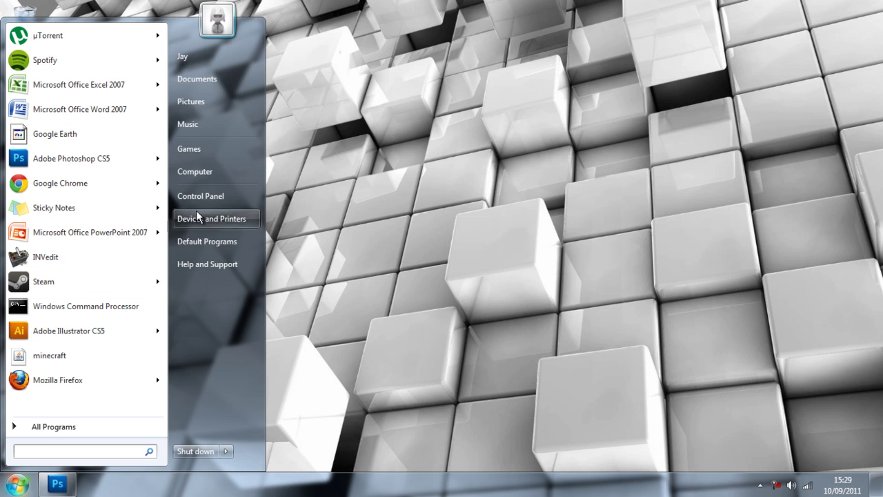
click(204, 63)
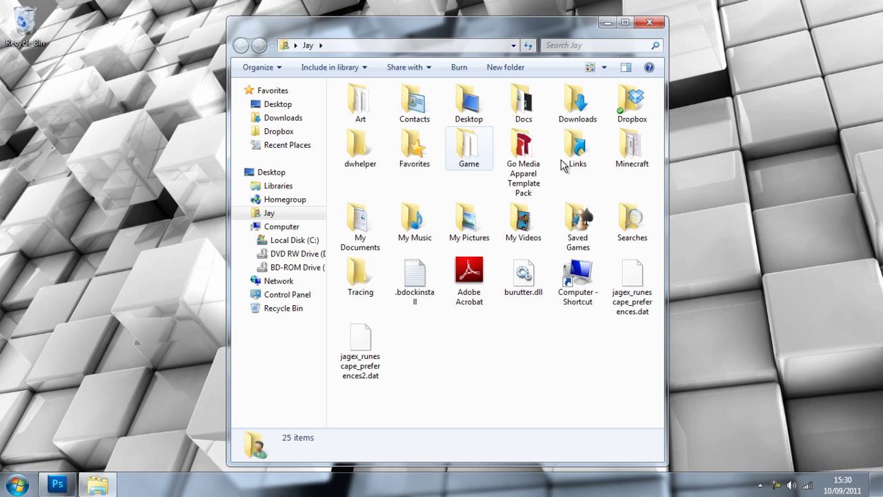
double_click(628, 157)
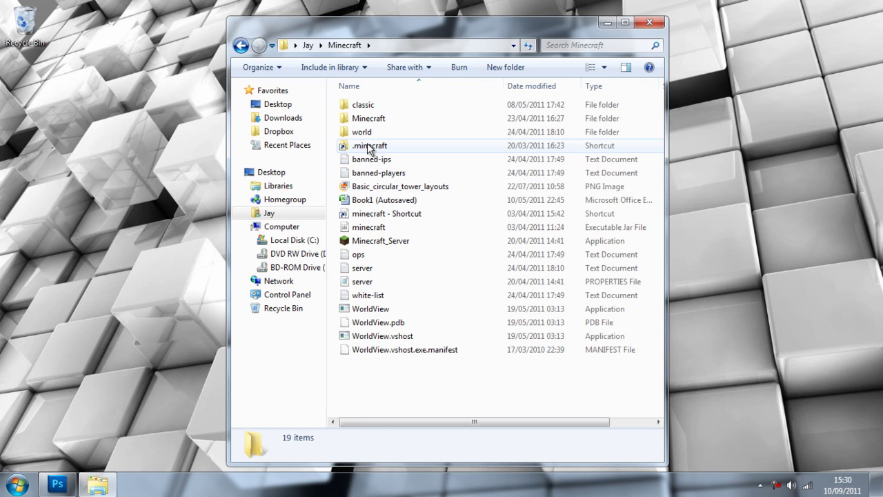
double_click(365, 145)
double_click(357, 105)
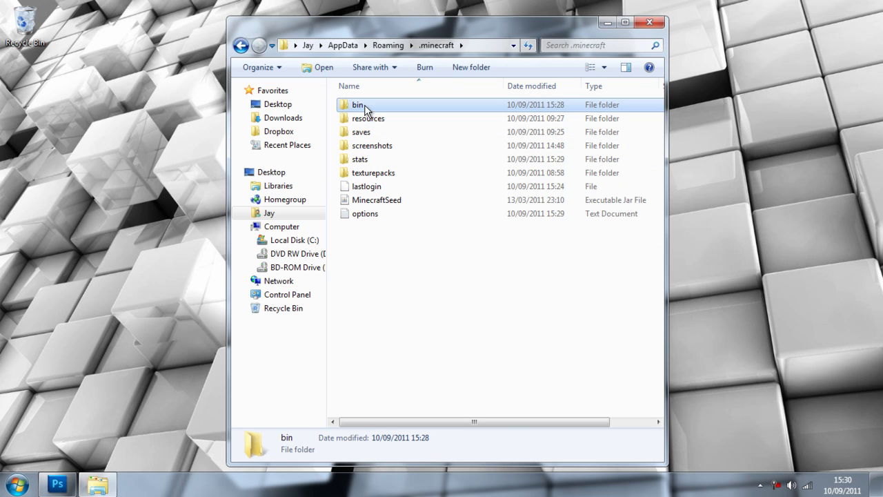
Open minecraft.jar as an archive in 7-Zip
right_click(370, 199)
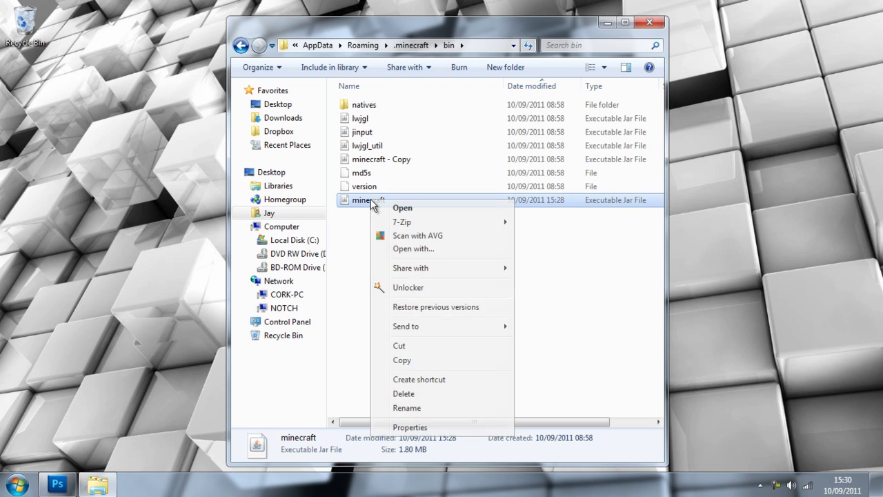
mouse_move(447, 222)
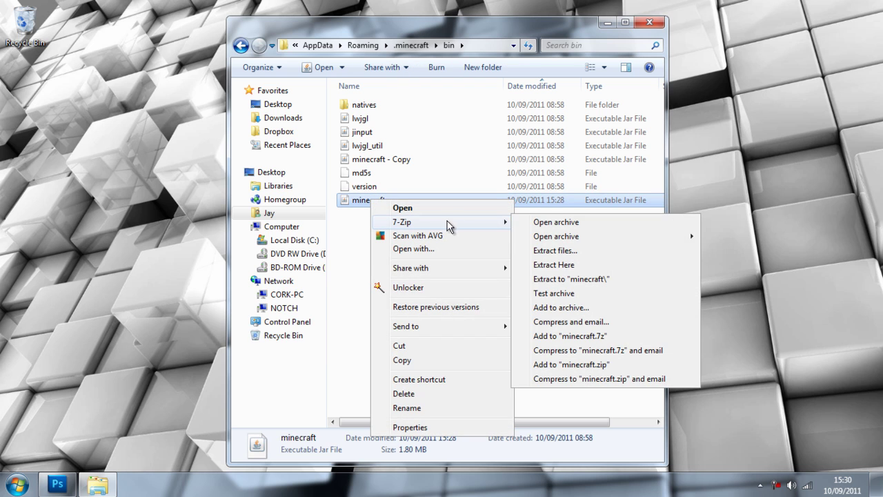
click(548, 222)
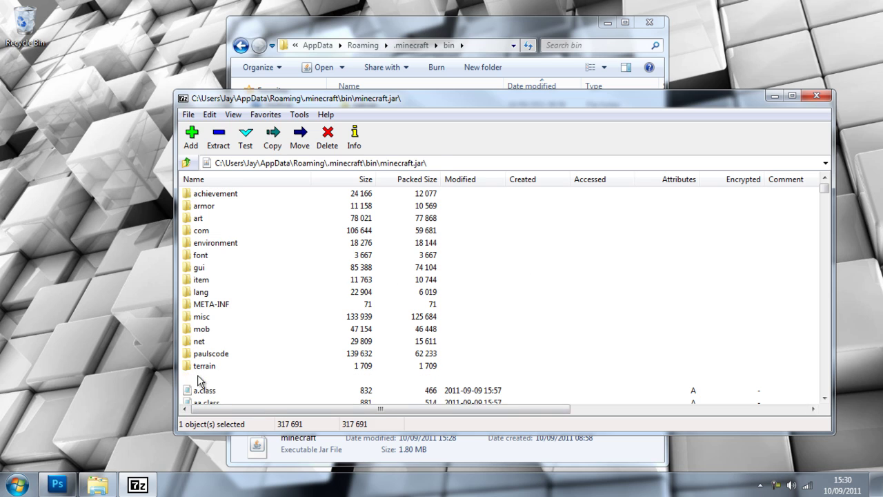
Extract panorama0–panorama5.png from title\bg to the Desktop, then minimize 7-Zip and close Explorer
double_click(198, 377)
double_click(199, 193)
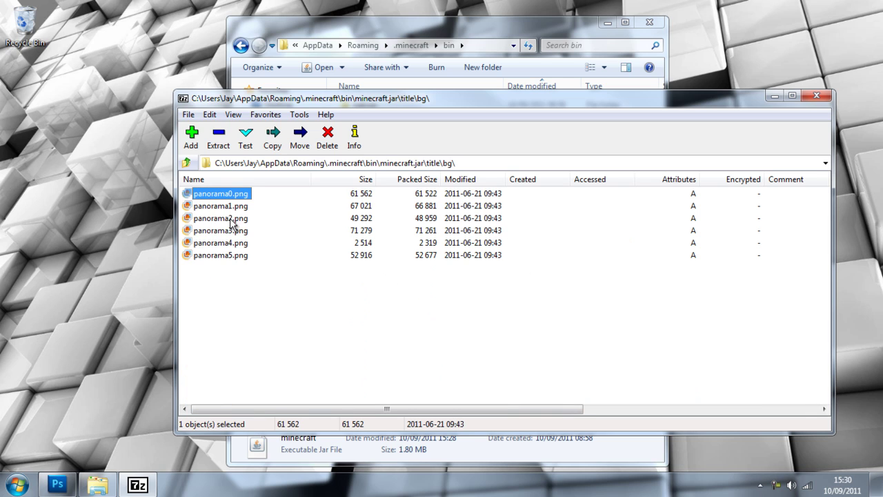
drag(249, 301, 231, 197)
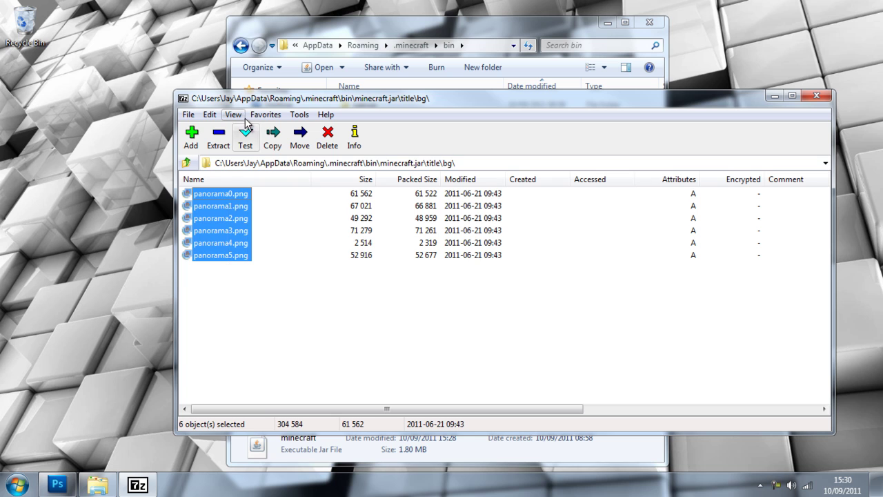
click(218, 138)
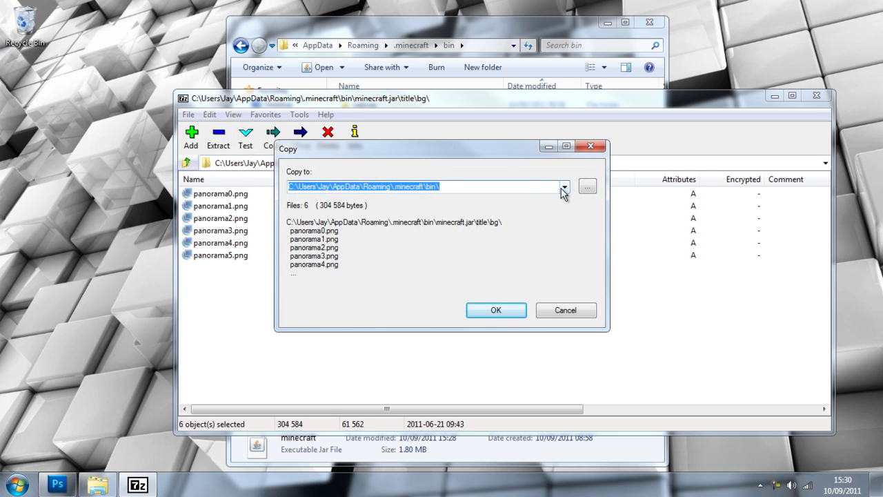
click(564, 187)
click(421, 196)
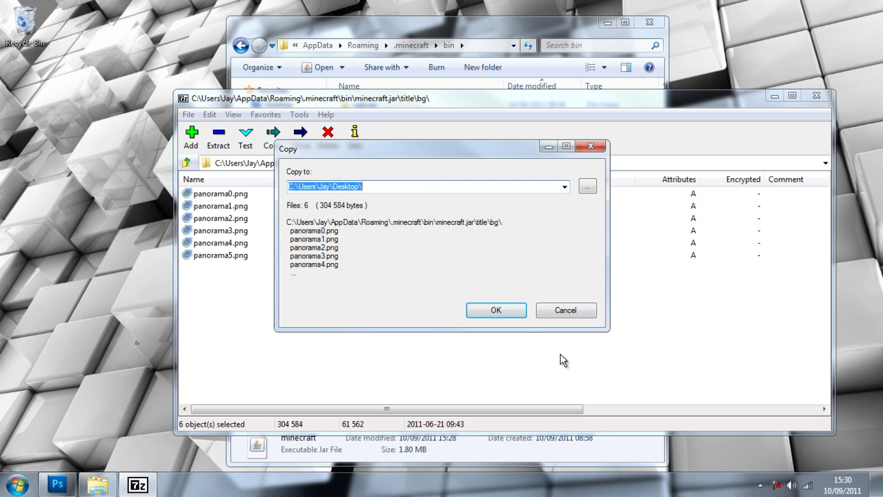
click(509, 315)
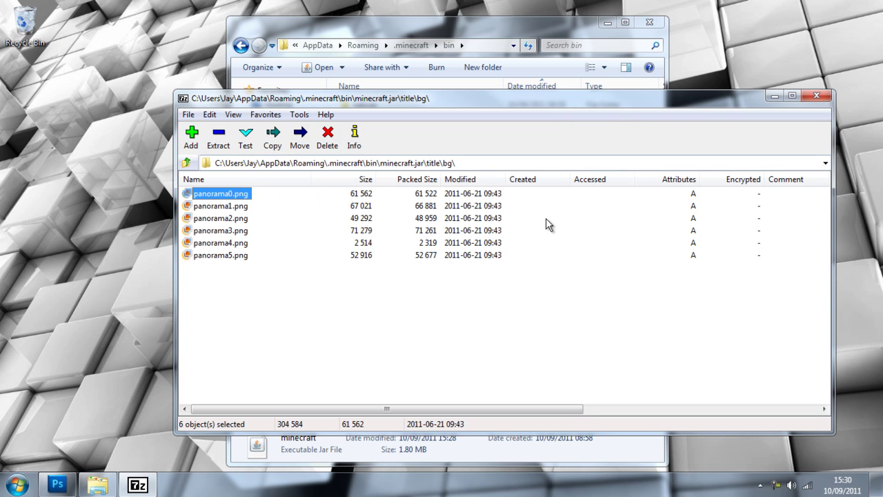
click(771, 99)
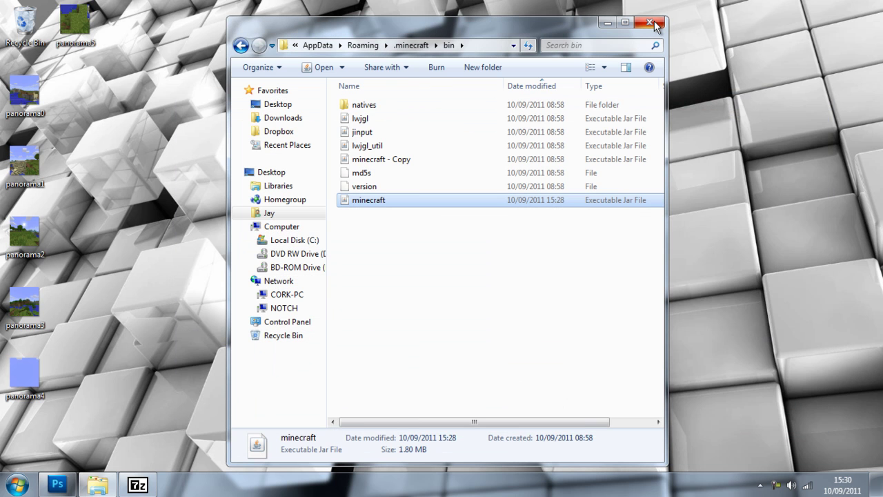
click(650, 22)
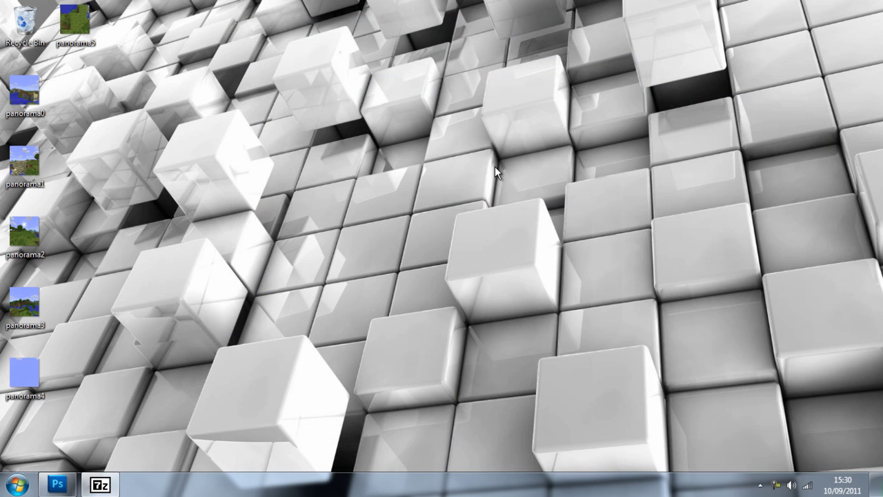
double_click(25, 90)
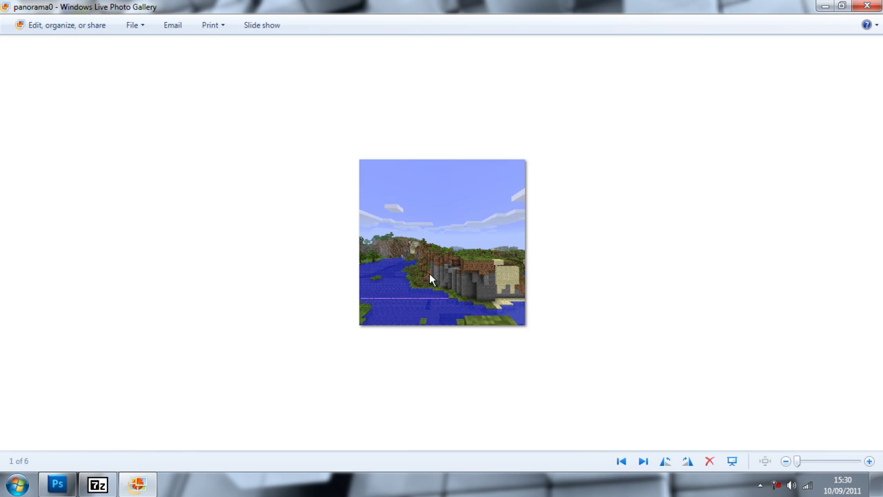
click(644, 461)
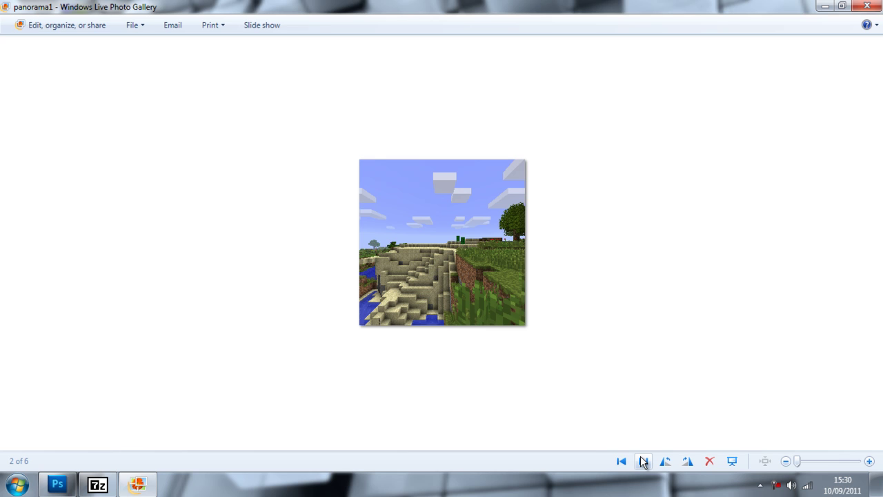
click(643, 461)
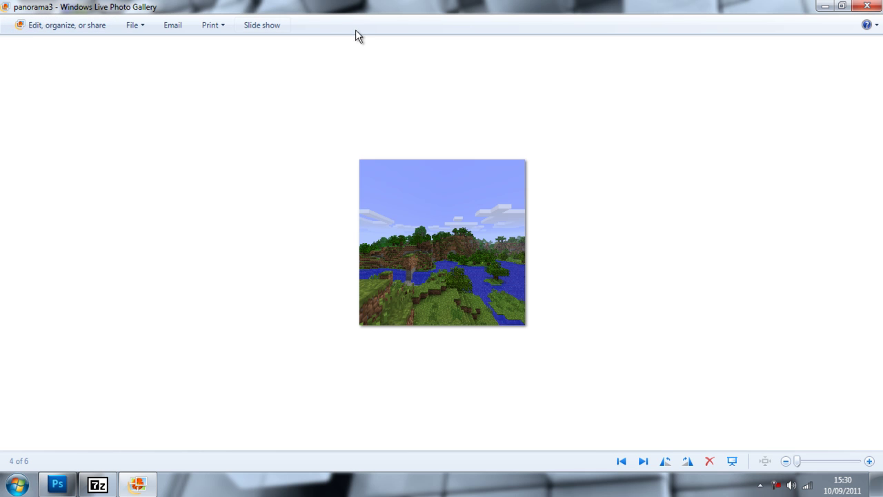
click(876, 5)
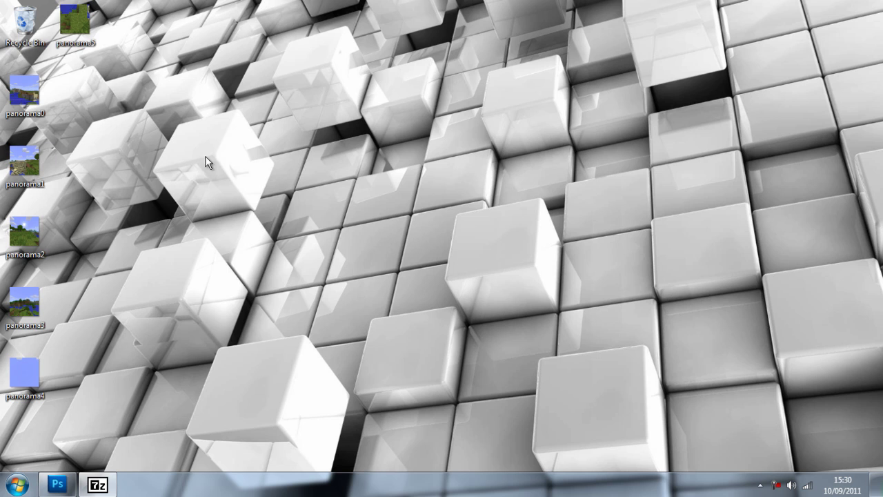
Open panorama0.png from the desktop with Adobe Photoshop CS5
right_click(31, 96)
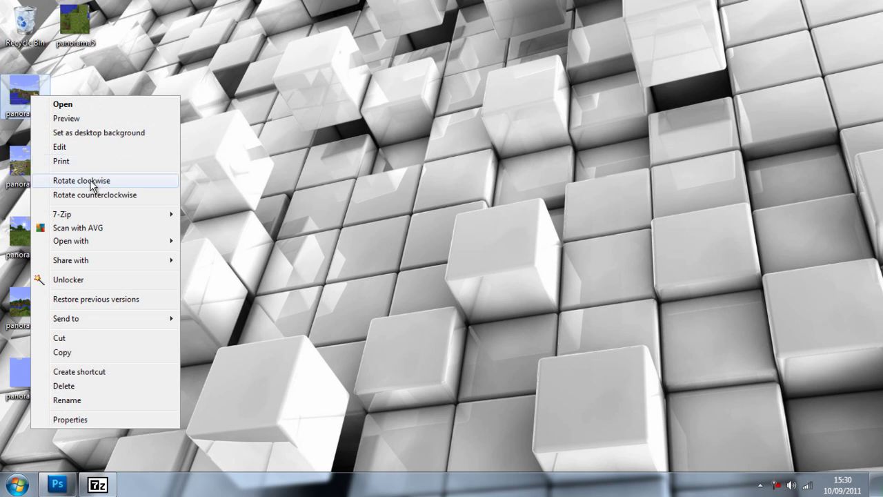
mouse_move(112, 246)
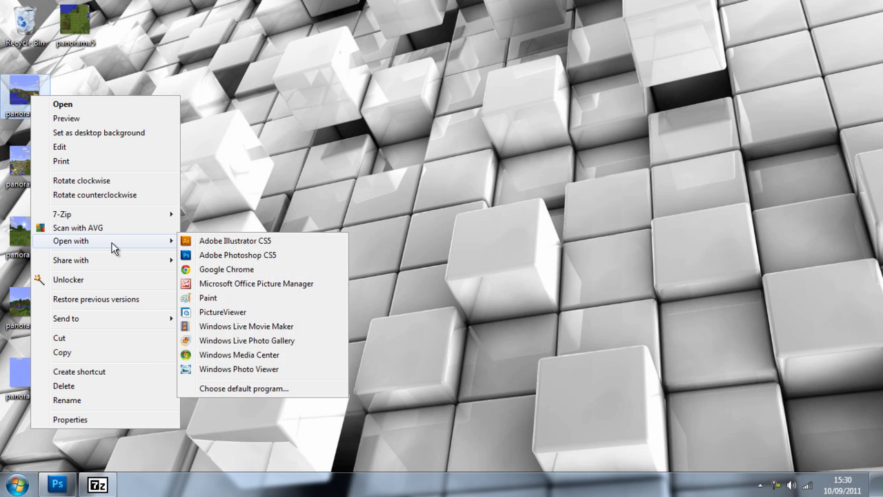
click(207, 256)
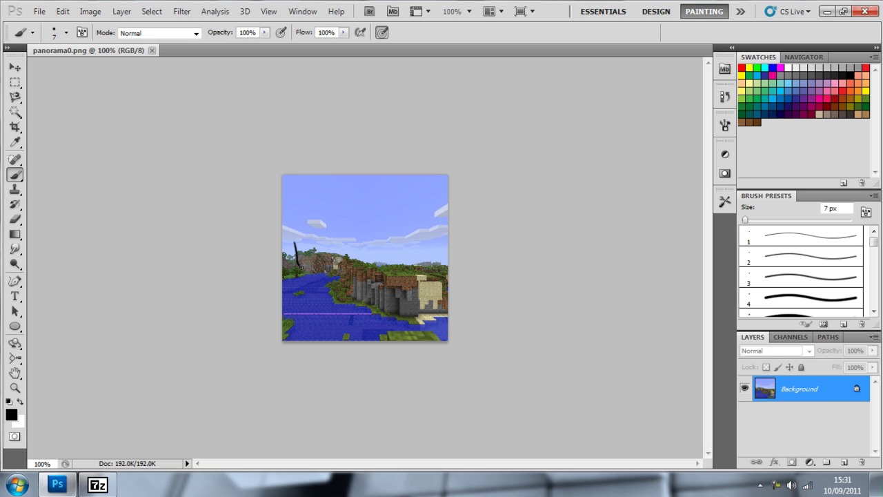
Brush the word 'Rate' in black across the sky and save panorama0.png
mouse_move(301, 268)
mouse_down()
mouse_move(297, 256)
mouse_move(360, 256)
mouse_move(388, 240)
mouse_up()
mouse_move(377, 234)
mouse_down()
mouse_move(374, 257)
mouse_move(416, 245)
mouse_up()
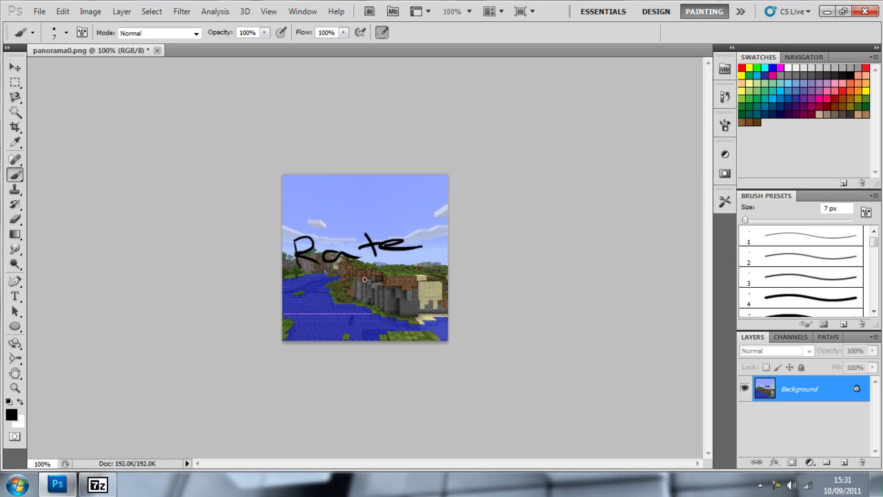
click(41, 12)
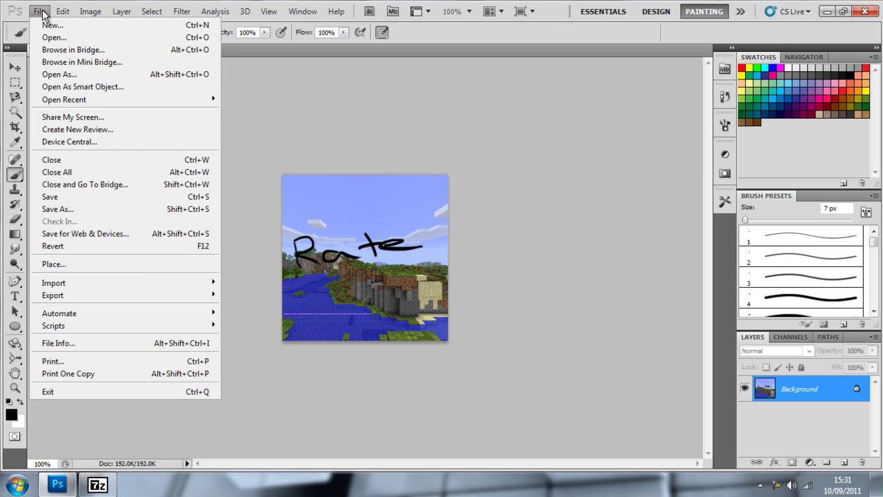
click(58, 200)
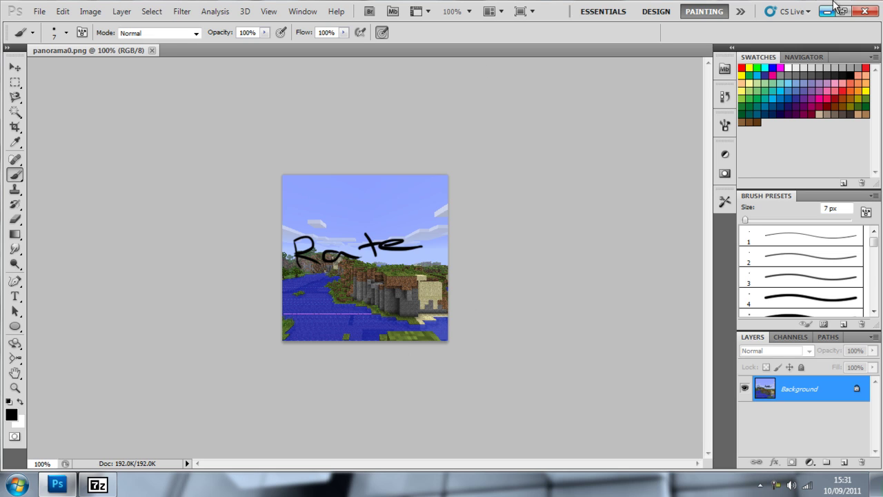
Start a new document with Width 256 and Height 256 pixels
click(35, 16)
click(35, 22)
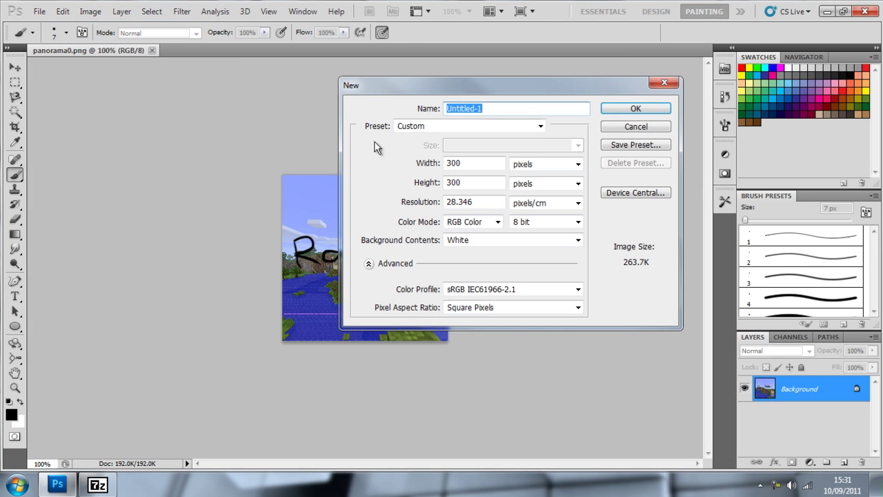
drag(480, 163, 437, 167)
text(256)
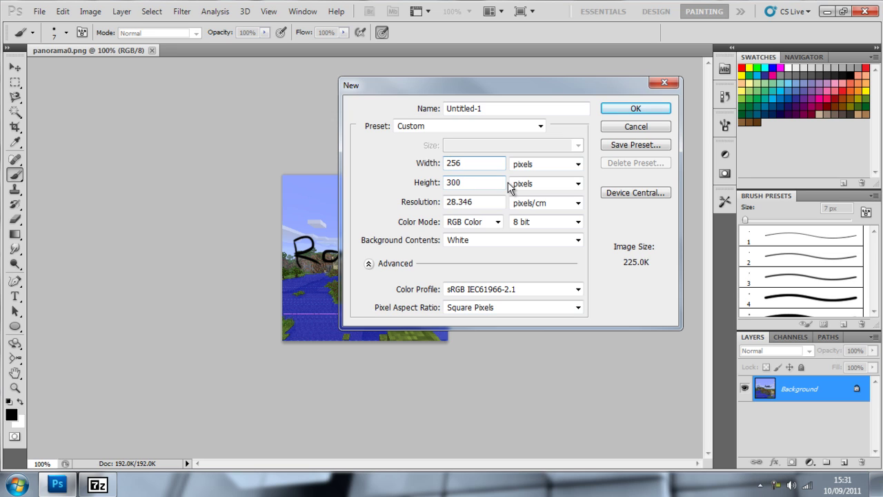
key(ctrl+a)
drag(479, 184, 435, 180)
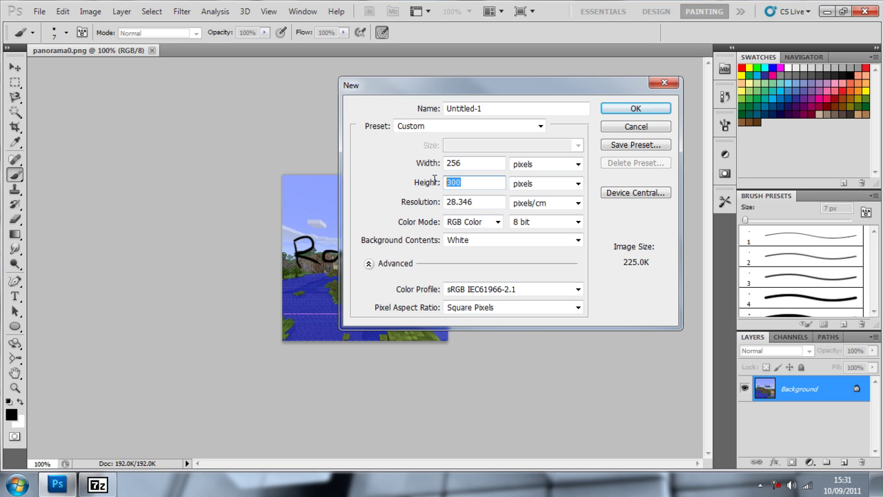
text(256)
double_click(584, 108)
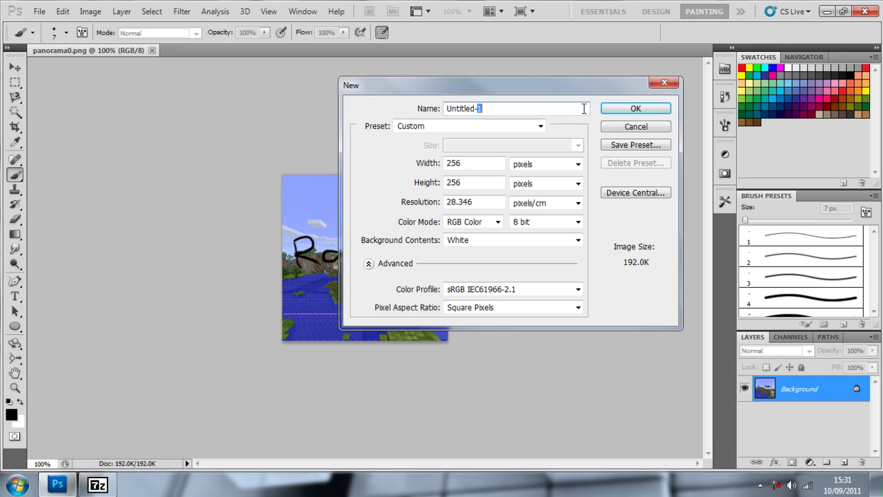
Create the 256×256 document and hand-write 'comment' in black, undoing one stray stroke
click(643, 113)
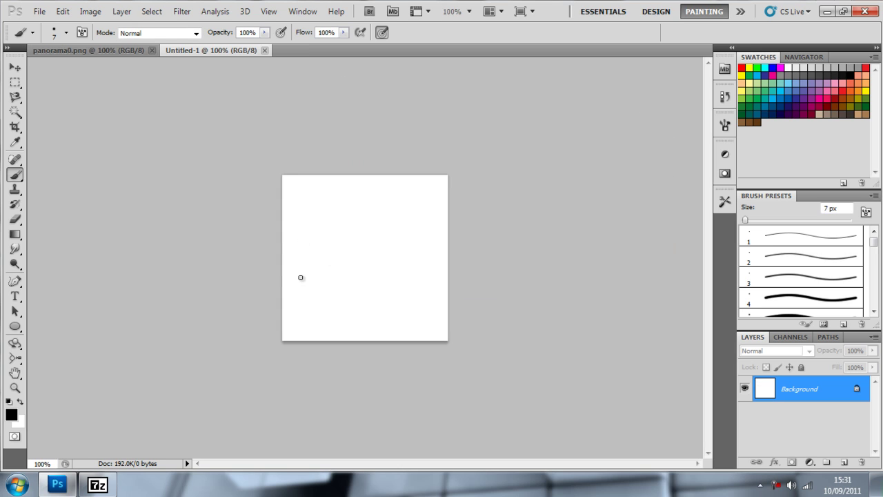
mouse_move(306, 256)
mouse_down()
mouse_move(292, 272)
mouse_move(328, 265)
mouse_up()
key(ctrl+z)
key(ctrl+z)
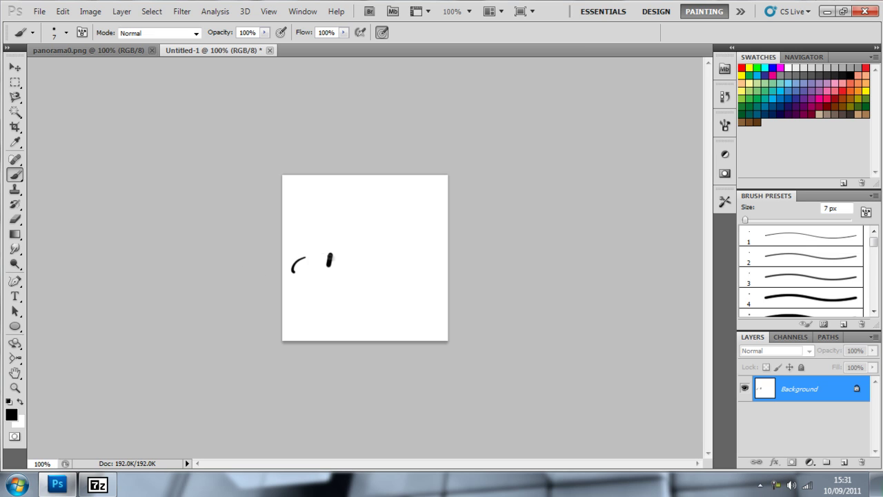
mouse_move(330, 255)
mouse_down()
mouse_move(332, 266)
mouse_move(441, 229)
mouse_move(426, 203)
mouse_move(445, 224)
mouse_up()
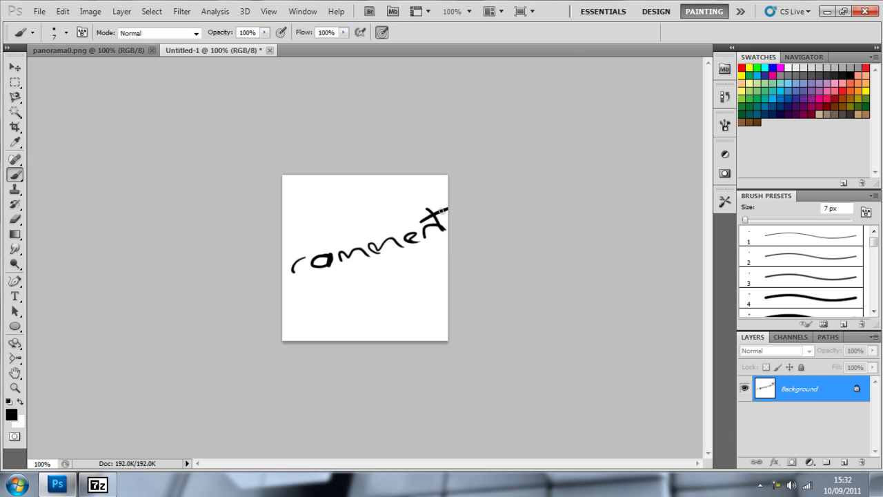
Save the drawing as PNG panorama1.png, replacing the existing file, and quit Photoshop
click(39, 11)
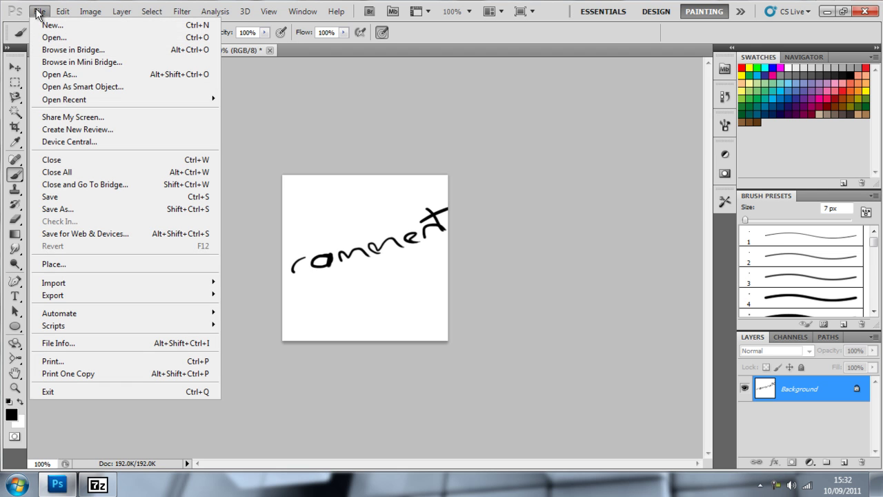
click(73, 208)
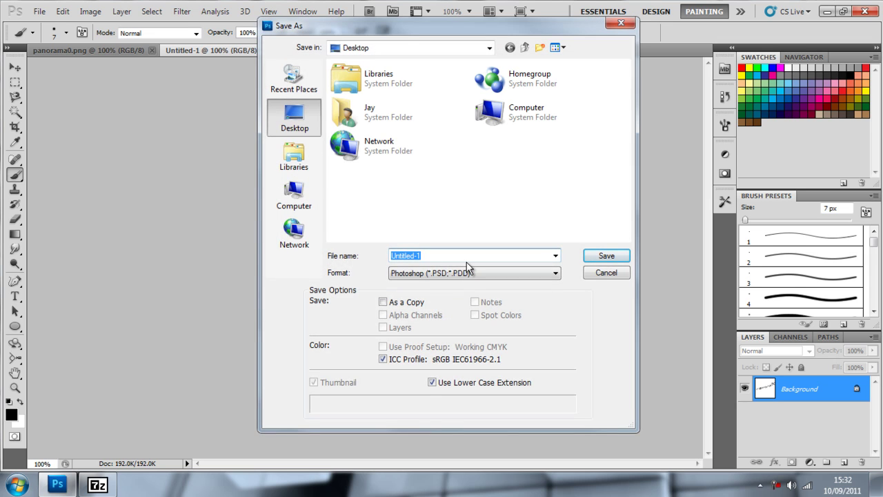
text(pano)
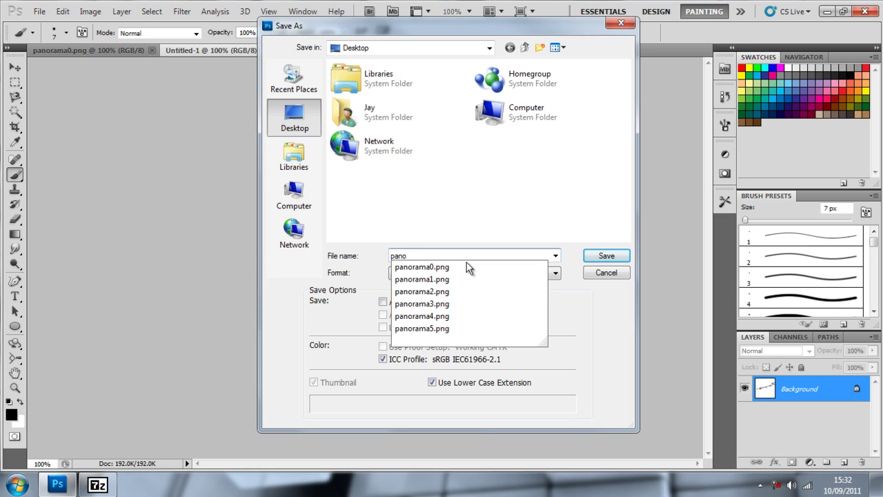
key(Down)
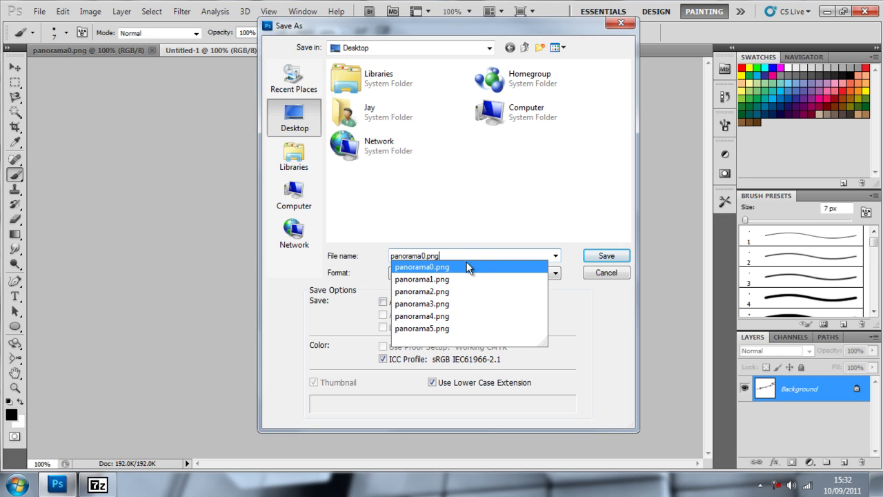
key(Down)
click(463, 278)
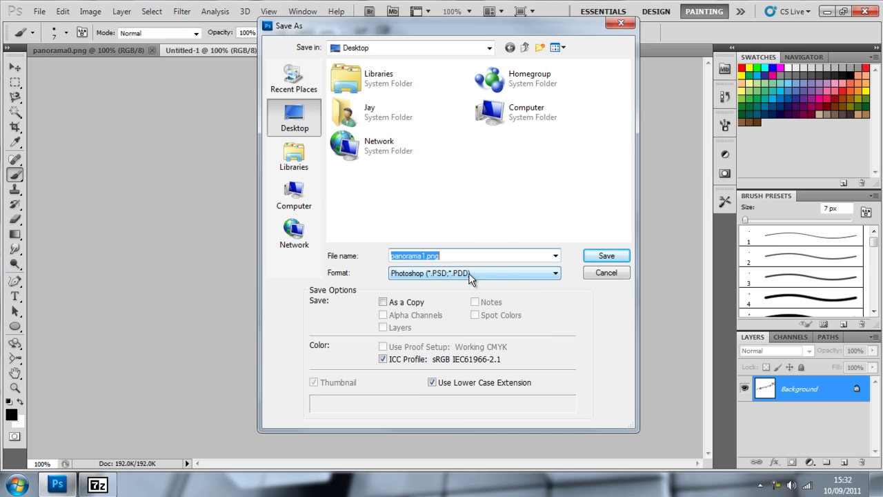
click(521, 276)
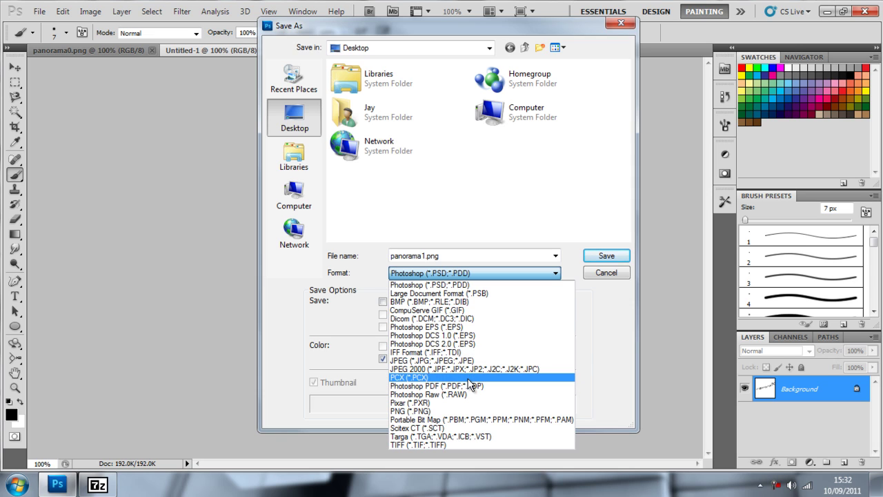
click(426, 411)
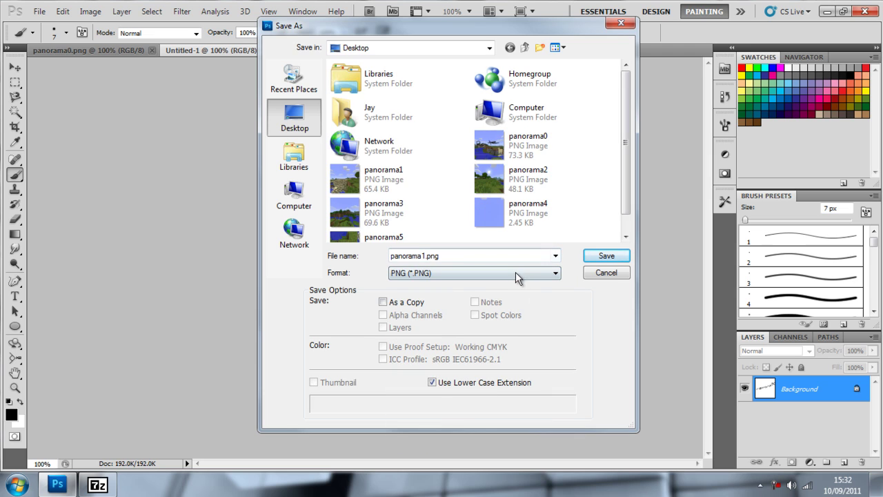
click(598, 261)
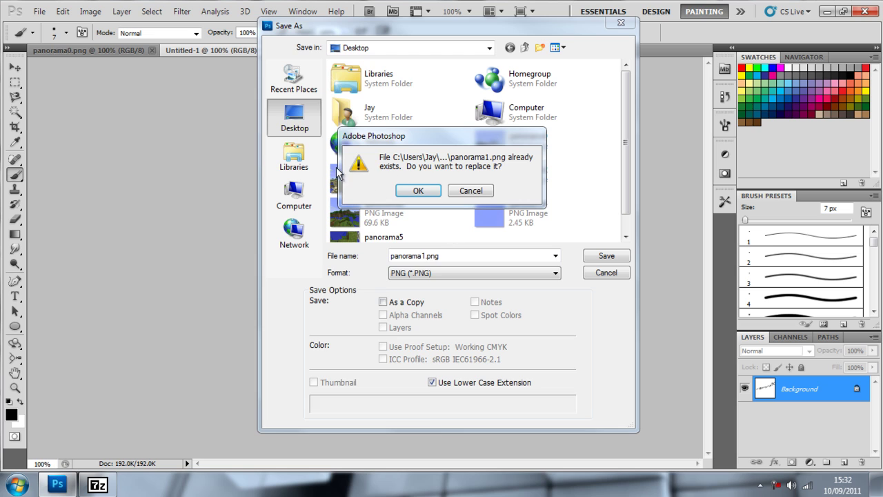
click(418, 191)
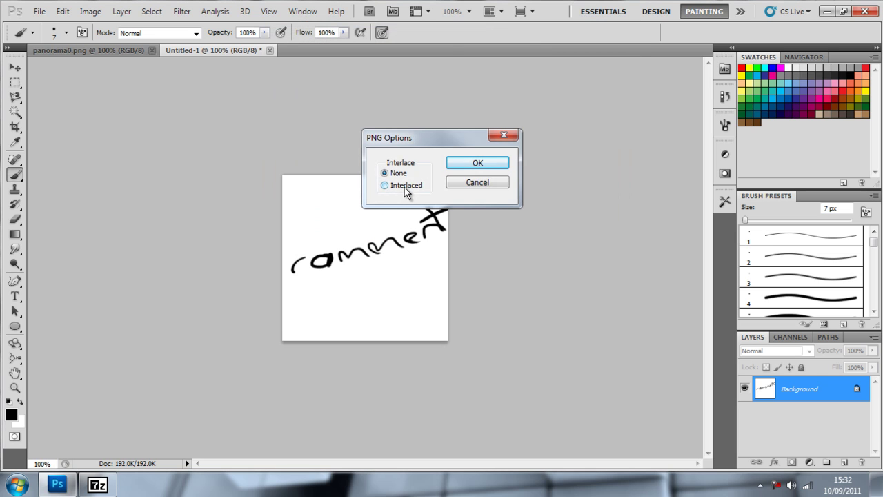
click(461, 165)
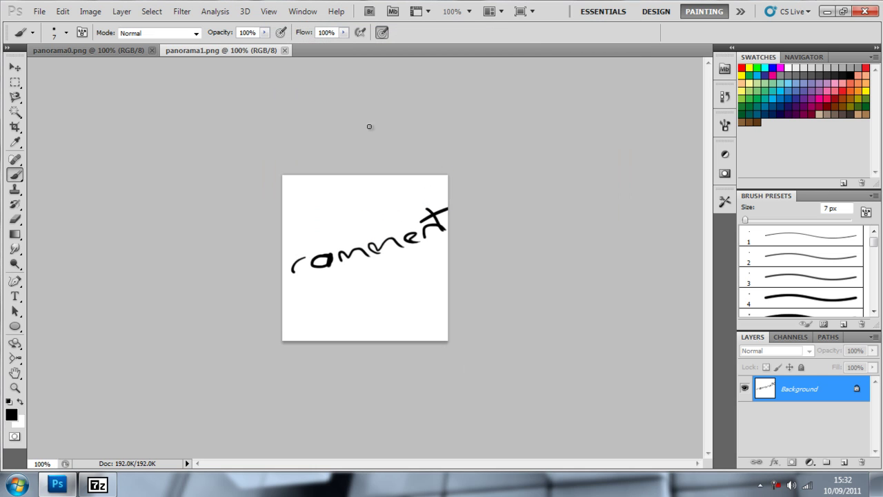
click(42, 13)
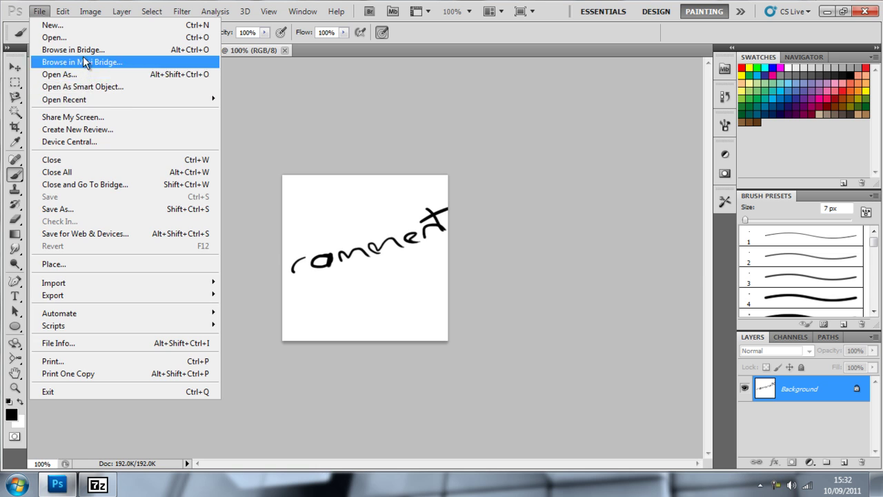
click(863, 11)
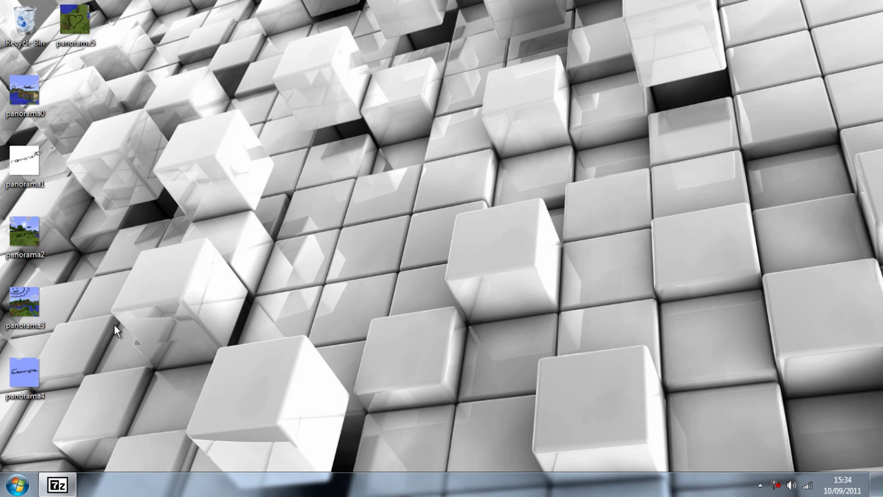
Restore 7-Zip, snap it to the right half, and select the six desktop panorama images
click(57, 485)
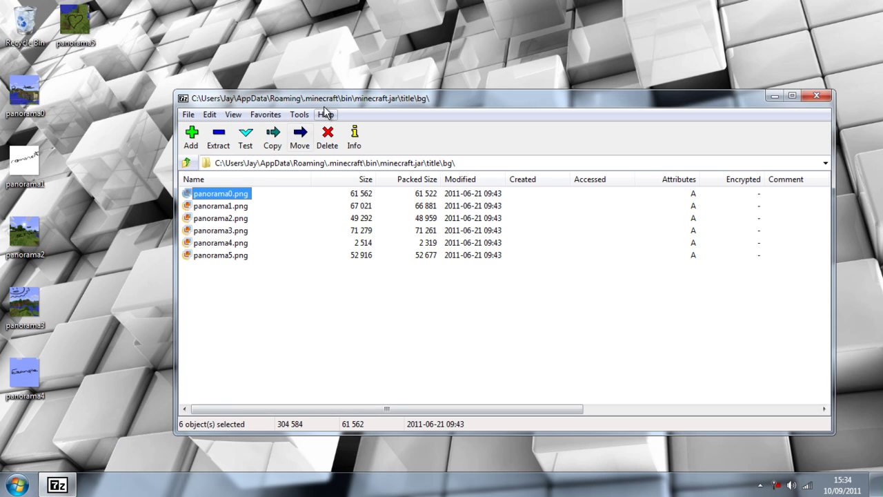
drag(324, 98, 882, 90)
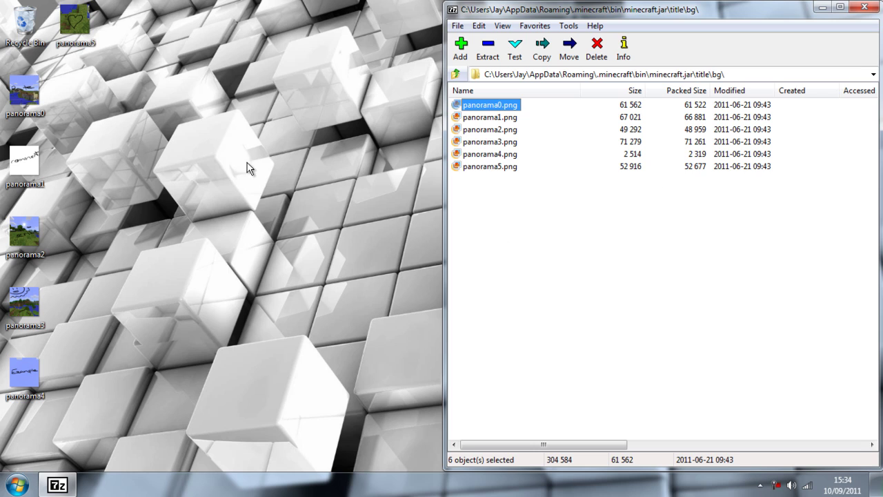
click(75, 24)
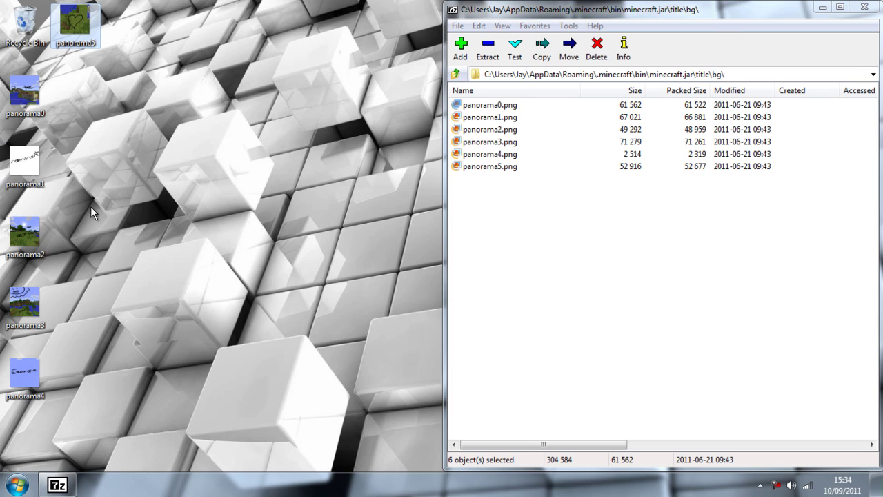
ctrl+click(24, 93)
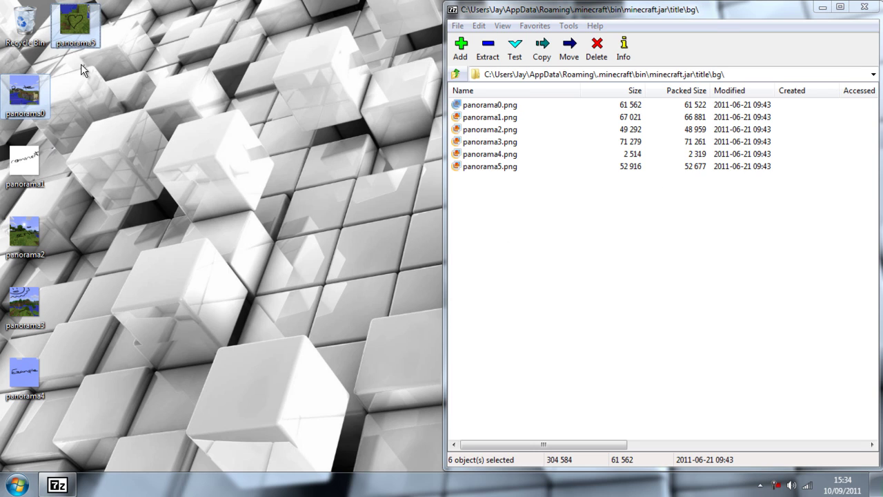
ctrl+click(24, 166)
ctrl+click(24, 235)
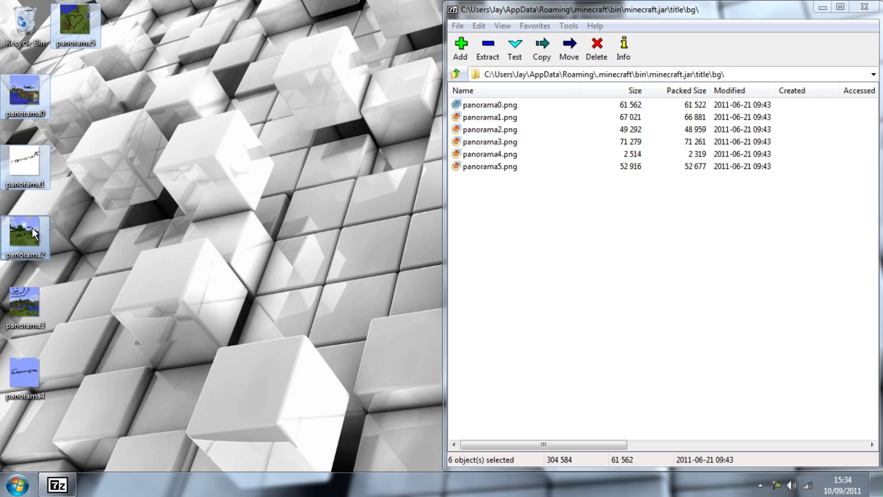
ctrl+click(29, 290)
ctrl+click(27, 376)
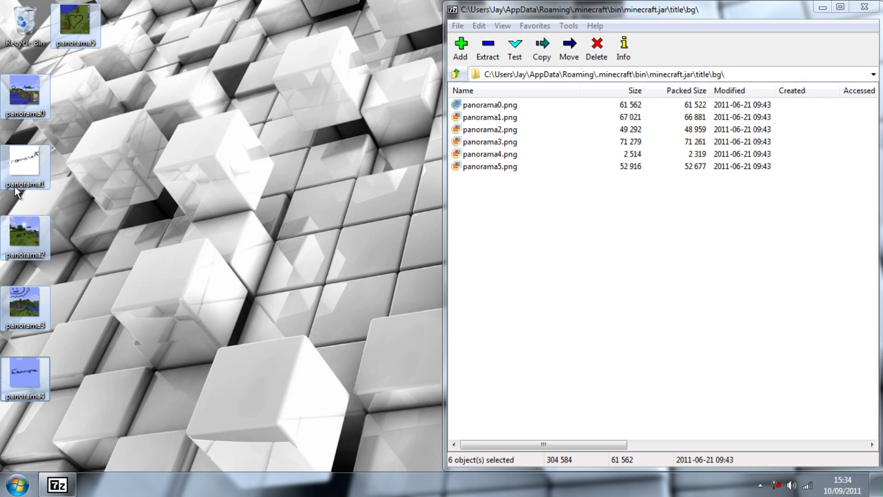
Drag the six panoramas into the jar's title\bg folder, confirm, and close 7-Zip
drag(29, 169, 525, 190)
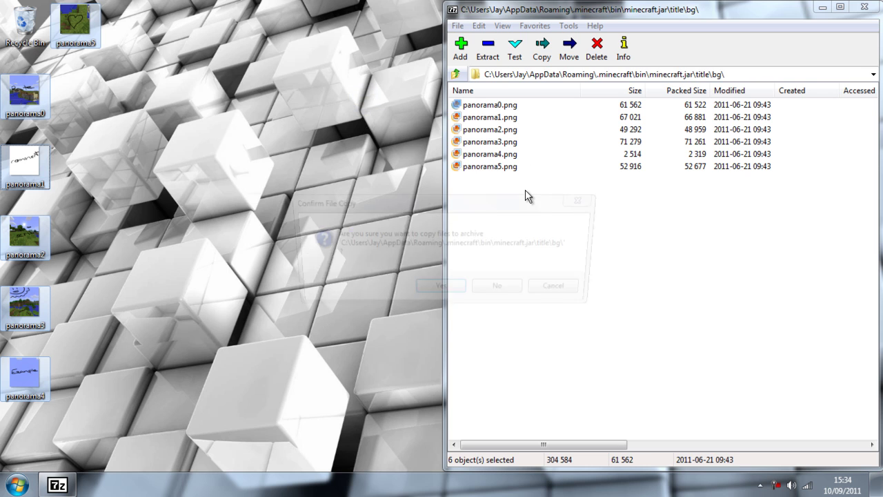
click(453, 290)
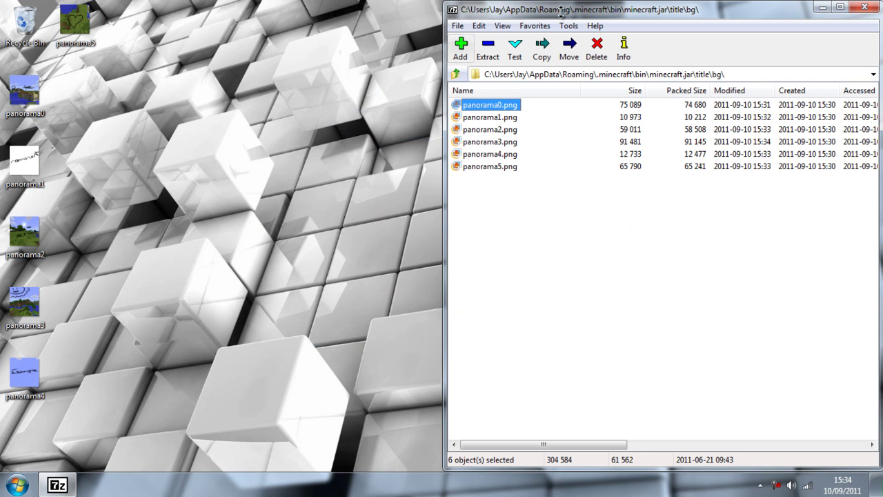
drag(562, 15, 405, 16)
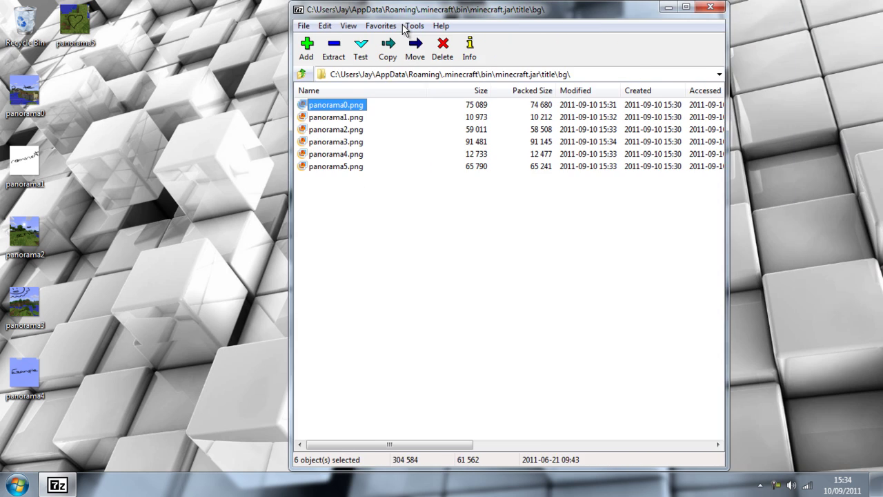
click(706, 7)
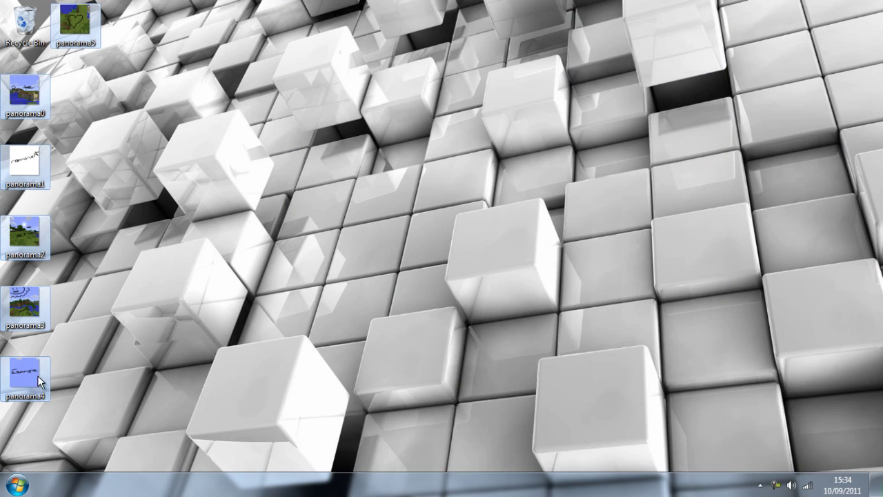
Delete the selected panorama files from the desktop and launch Minecraft from the Start menu
key(Delete)
key(Return)
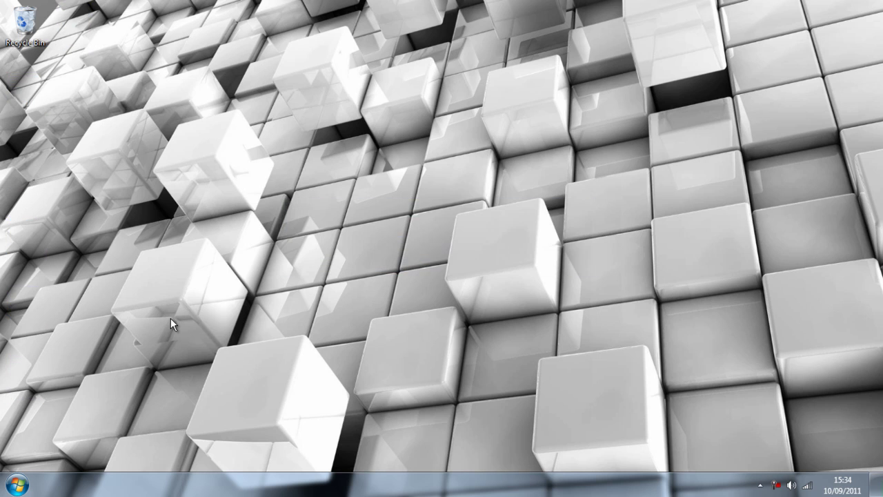
click(48, 487)
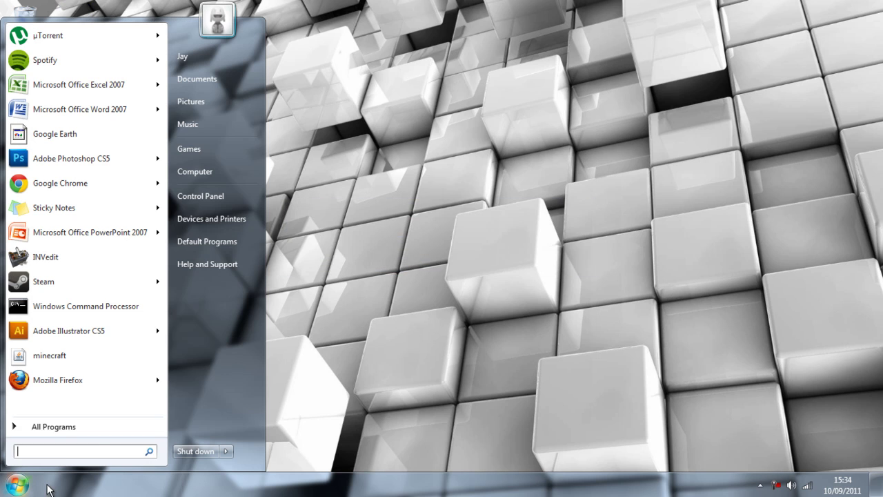
click(102, 363)
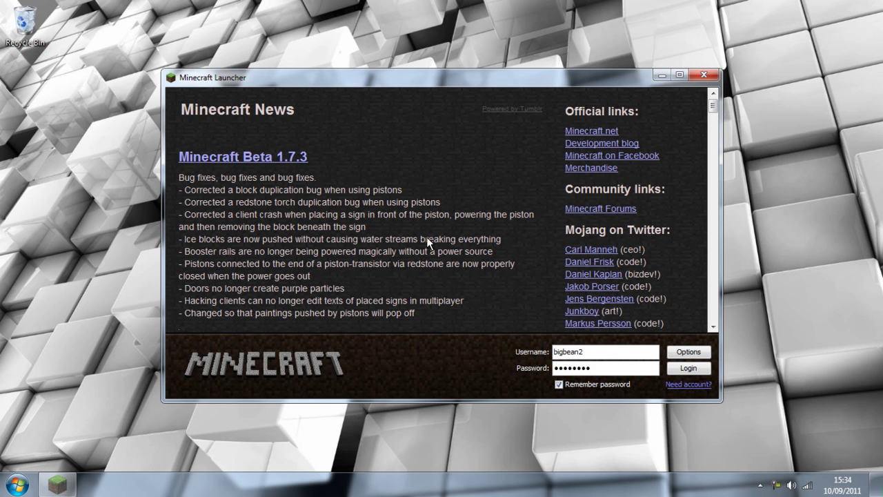
Log in and maximize the Minecraft window to show the hand-drawn panorama title screen
click(676, 368)
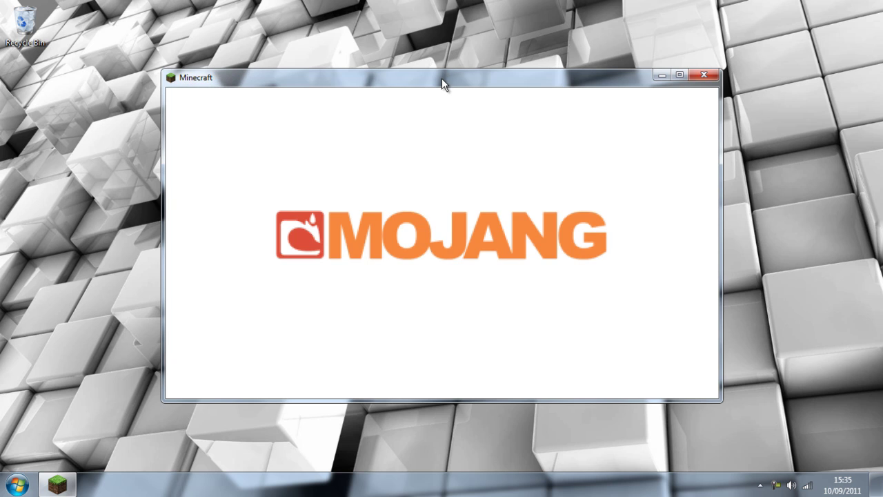
double_click(441, 78)
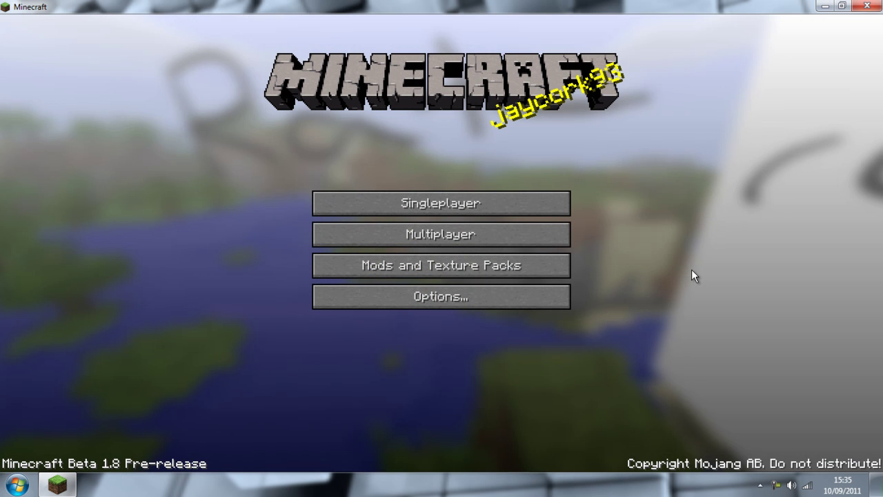